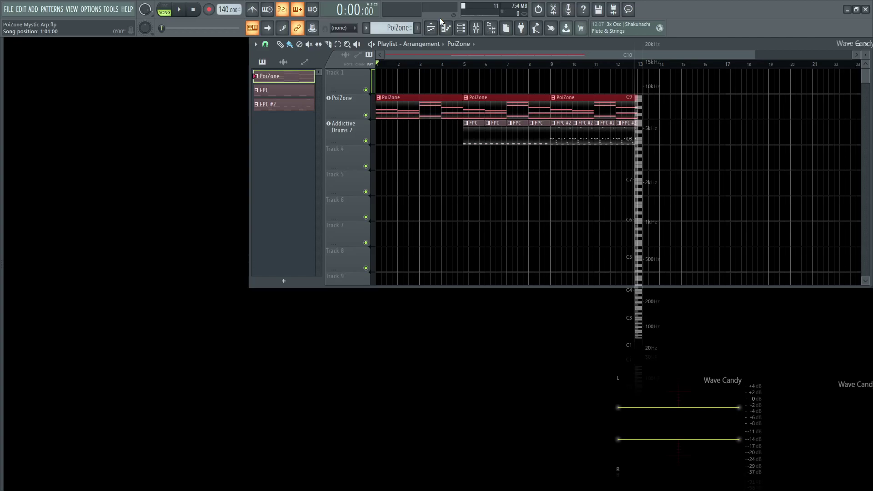
# Play the song through once, then open the PoiPat Patcher channel from the Channel Rack
pyautogui.press('space')
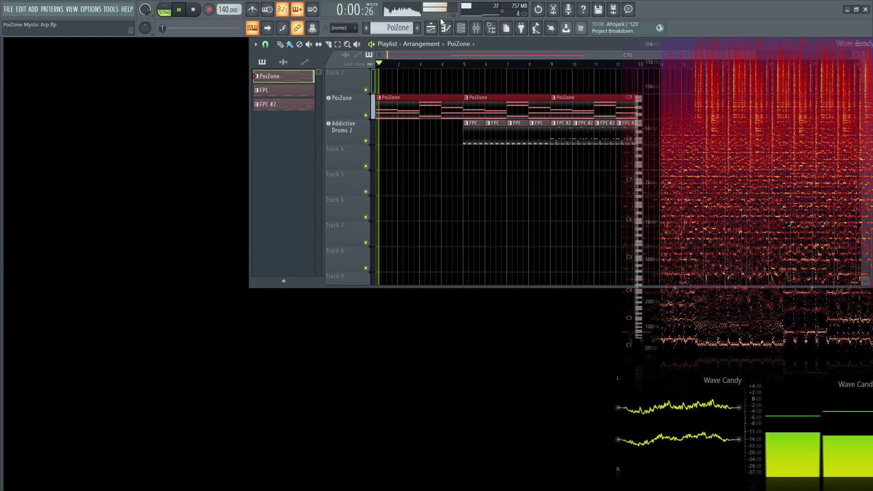
pyautogui.press('space')
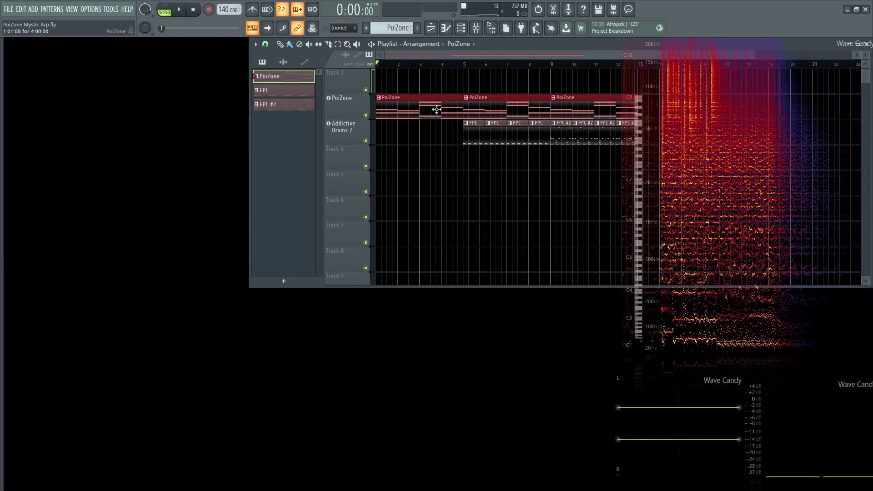
pyautogui.doubleClick(440, 113)
pyautogui.click(82, 79)
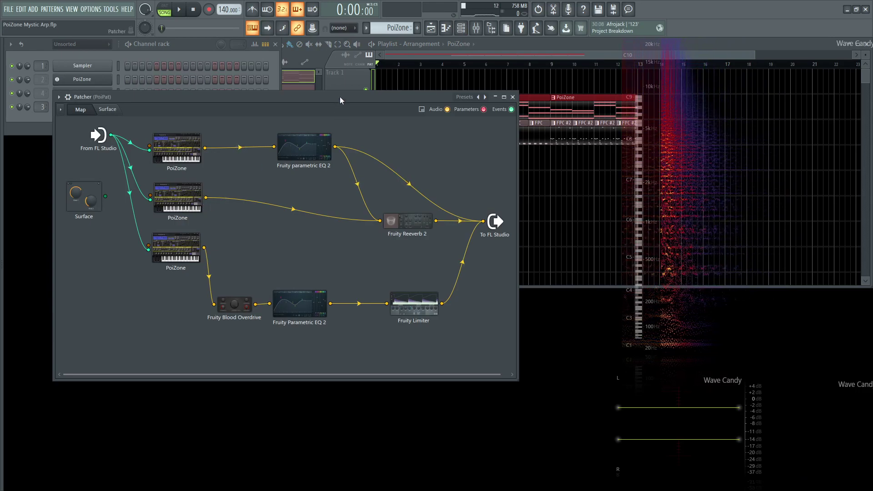
# Move the Patcher window aside and mute the Addictive Drums 2 track in the Playlist
pyautogui.moveTo(339, 96); pyautogui.dragTo(374, 163)
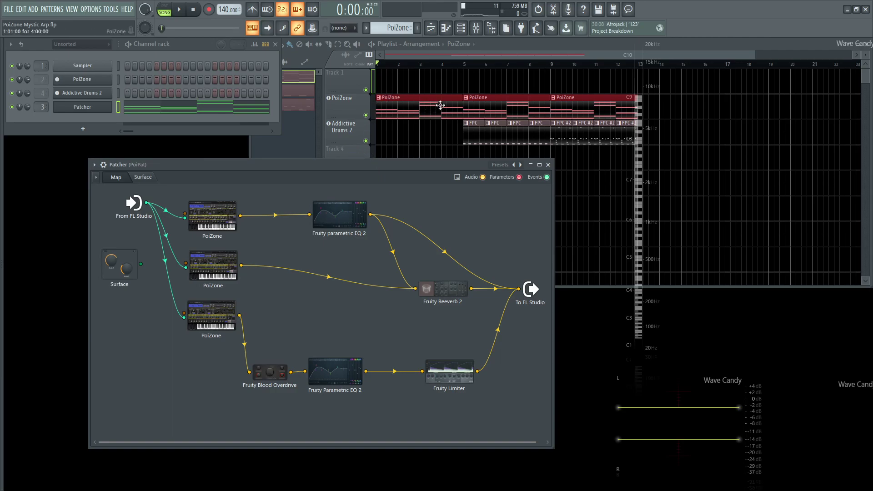
pyautogui.click(512, 60)
pyautogui.click(365, 140)
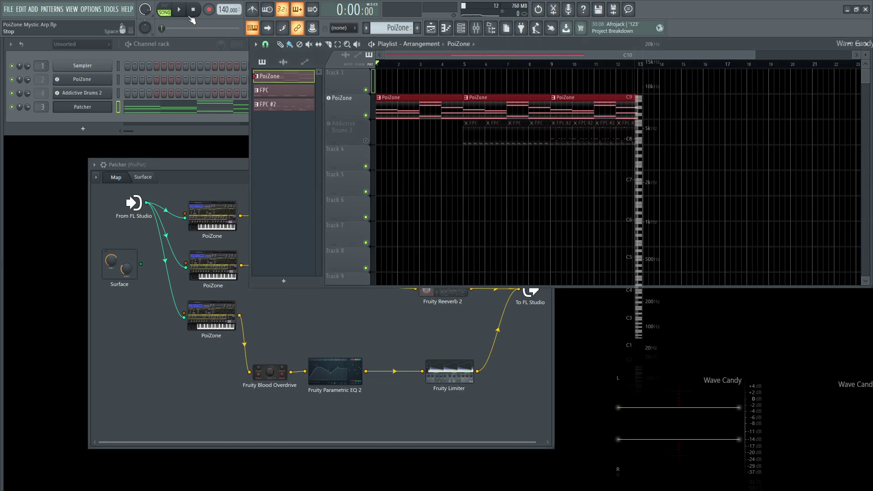
# Show the Mixer beside the PoiPat routing map and play the patch to hear it
pyautogui.press('F9')
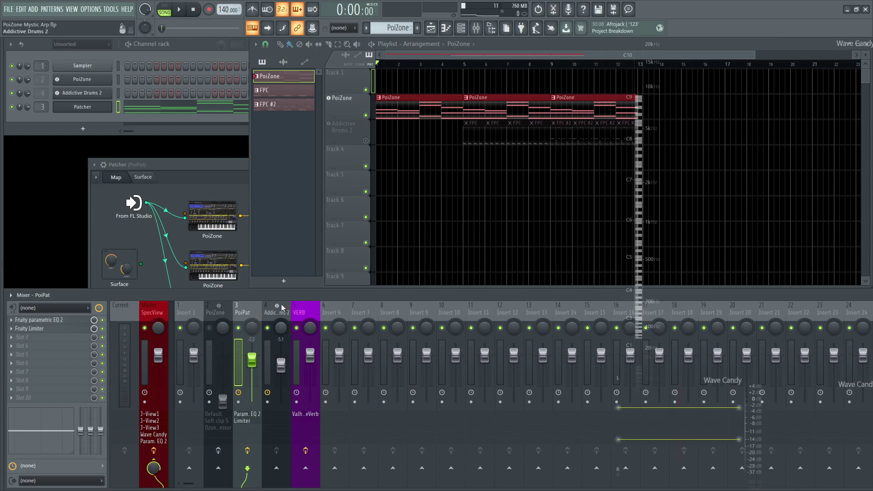
pyautogui.click(196, 166)
pyautogui.press('space')
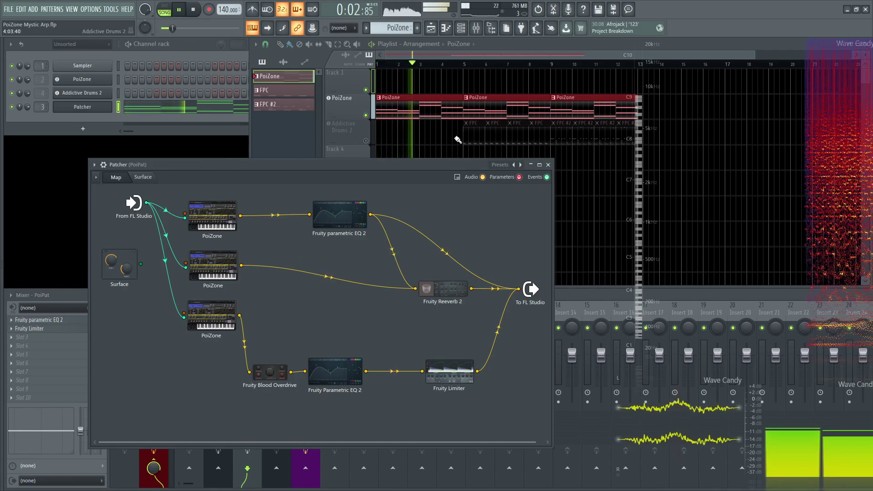
pyautogui.press('space')
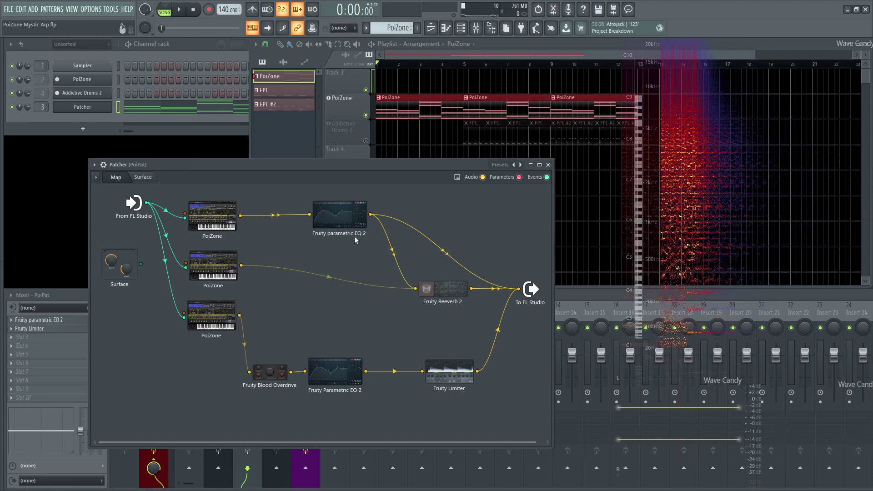
pyautogui.press('space')
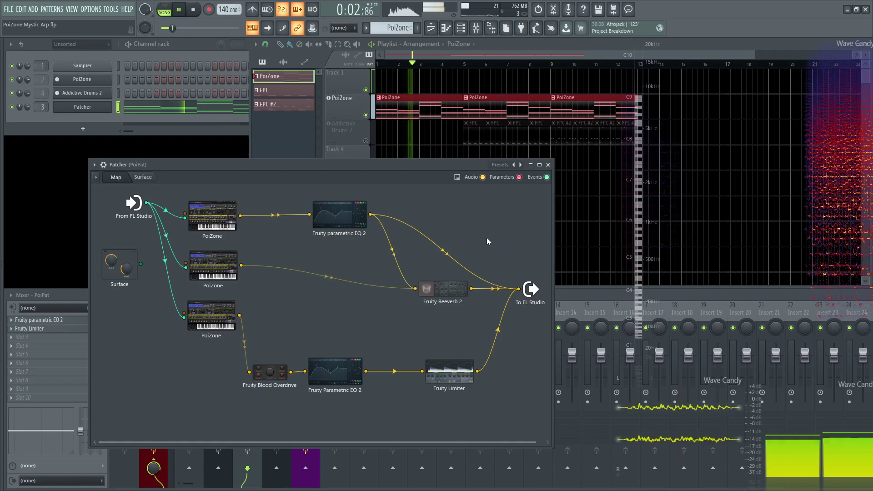
# Stop playback, open the top PoiZone synth's editor and move it to the upper left
pyautogui.press('space')
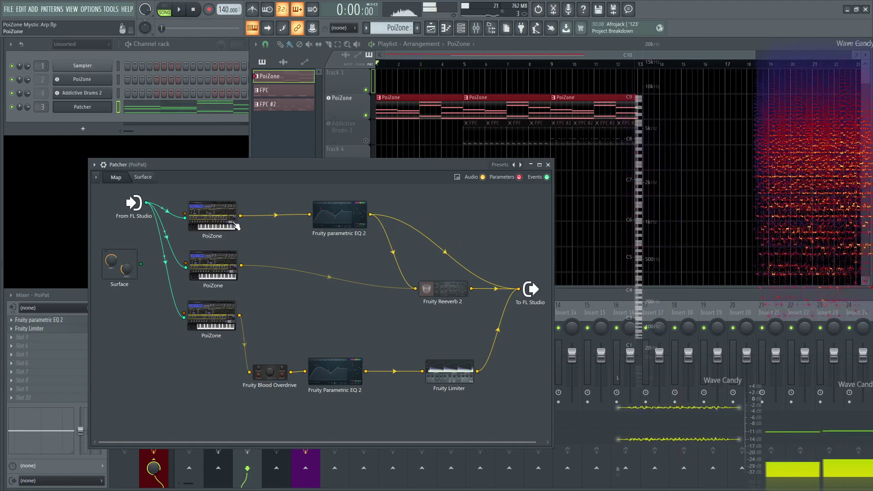
pyautogui.doubleClick(212, 216)
pyautogui.moveTo(373, 130); pyautogui.dragTo(179, 43)
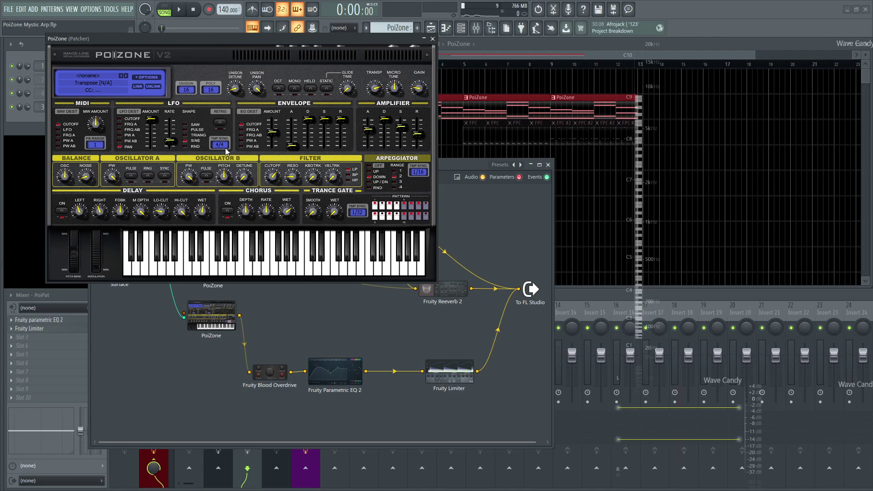
# Play and stop the song repeatedly to audition the PoiZone arpeggio with its delay and chorus
pyautogui.press('space')
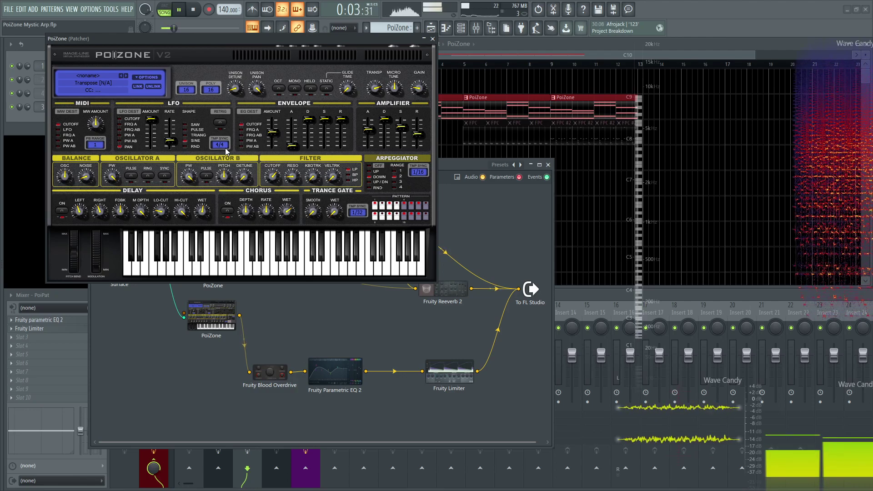
pyautogui.press('space')
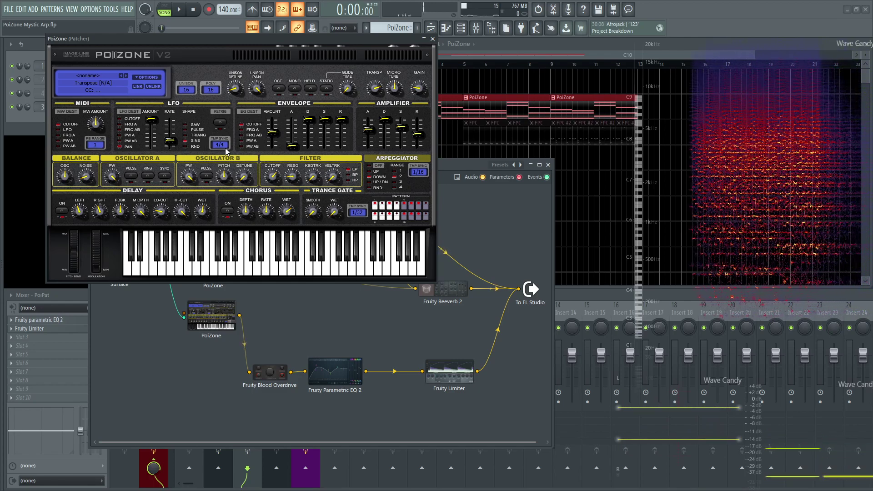
pyautogui.press('space')
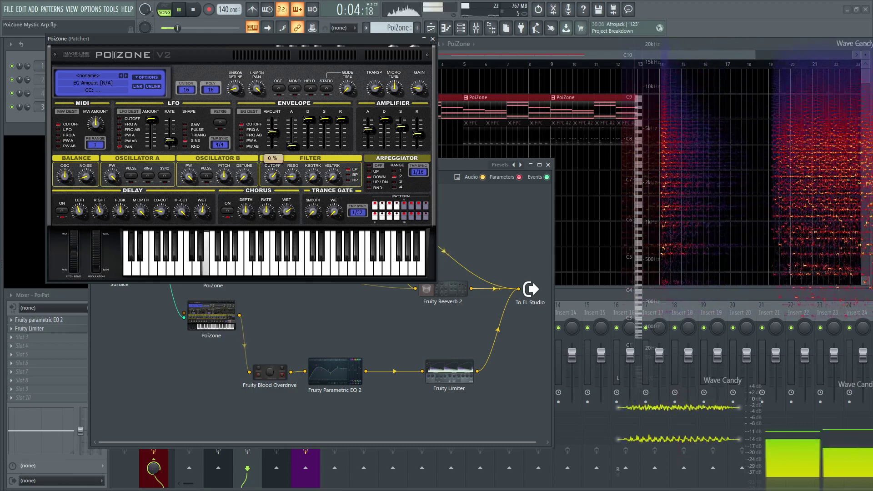
pyautogui.press('space')
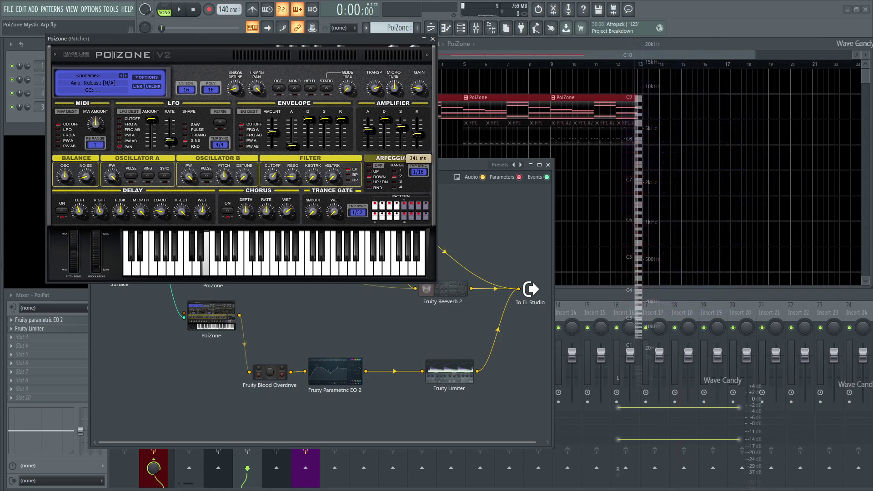
pyautogui.press('space')
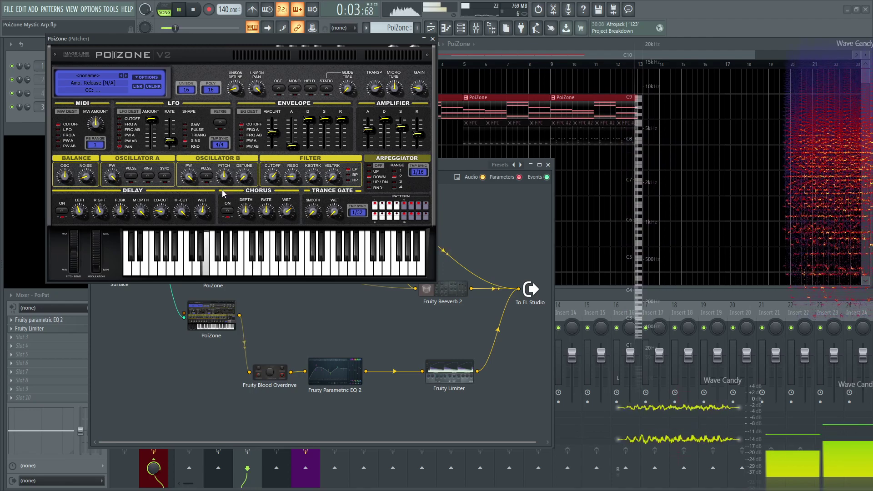
pyautogui.press('space')
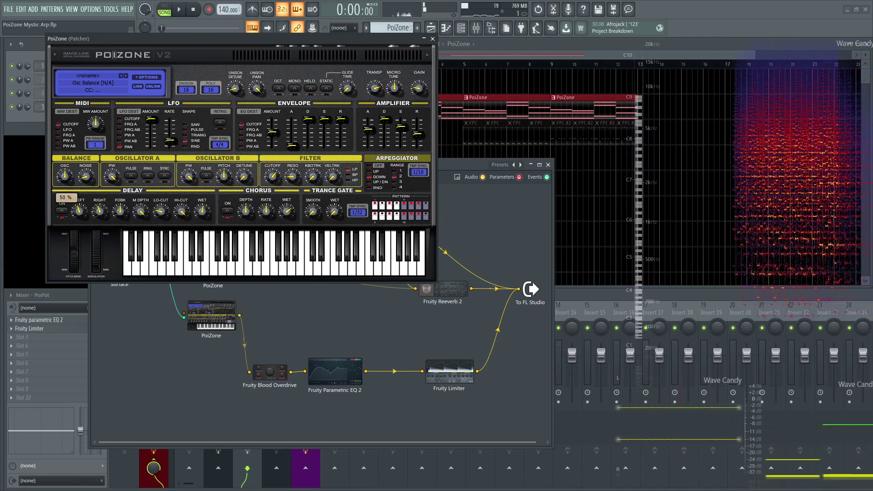
pyautogui.press('space')
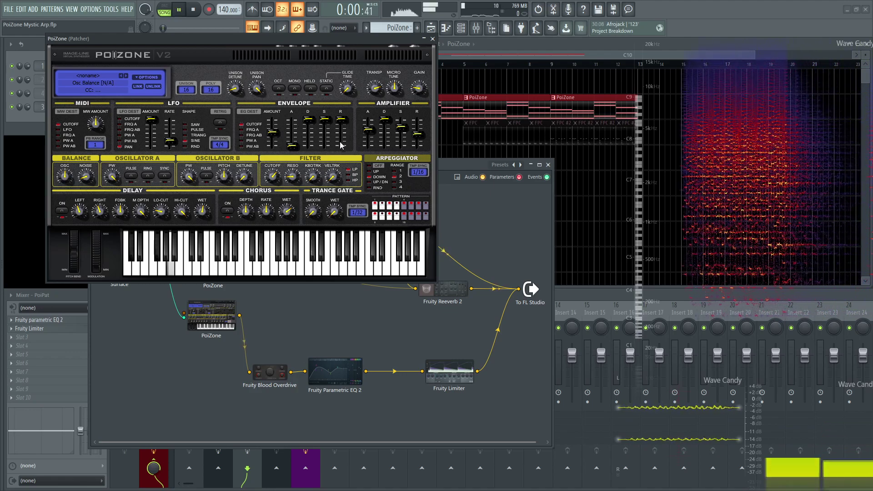
pyautogui.press('space')
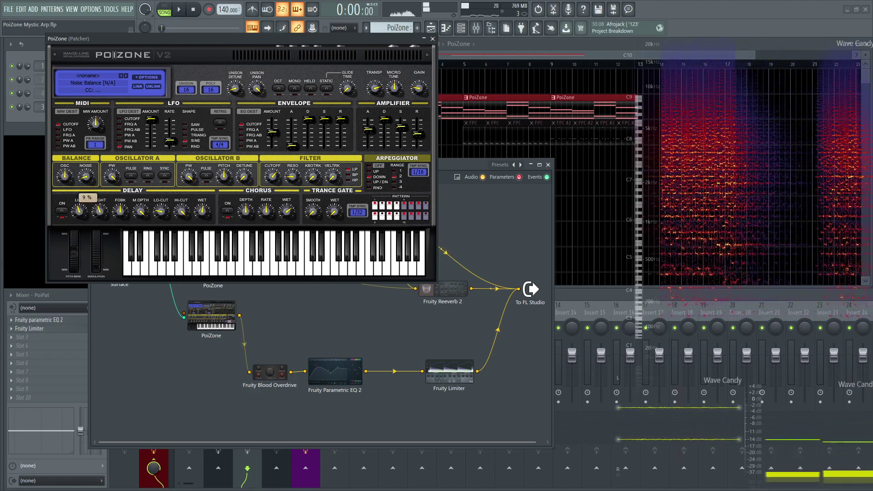
pyautogui.press('space')
pyautogui.press('space')
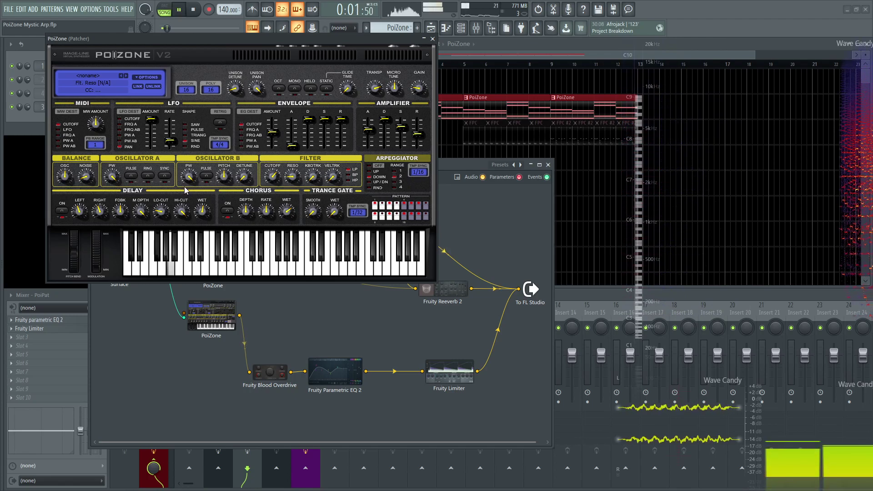
pyautogui.press('space')
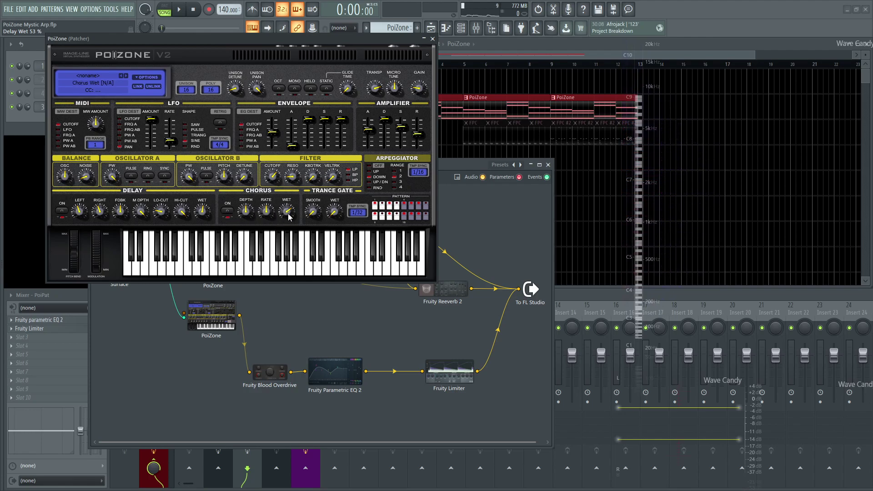
pyautogui.press('space')
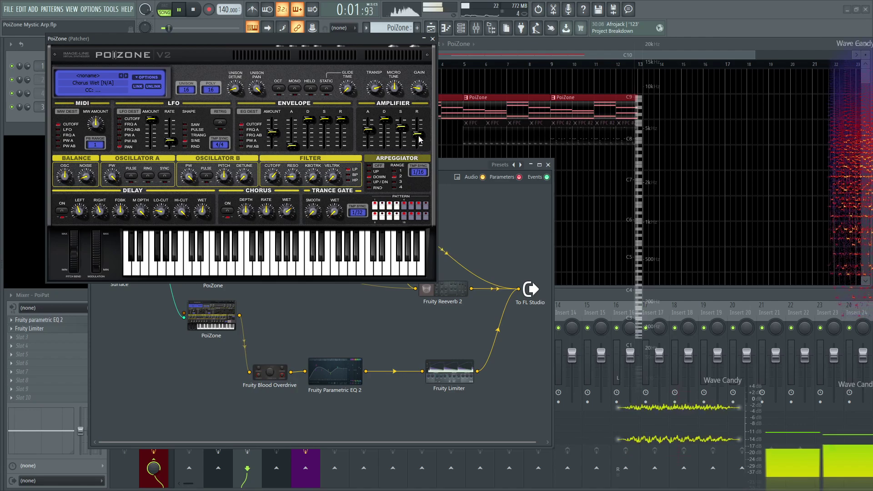
pyautogui.press('space')
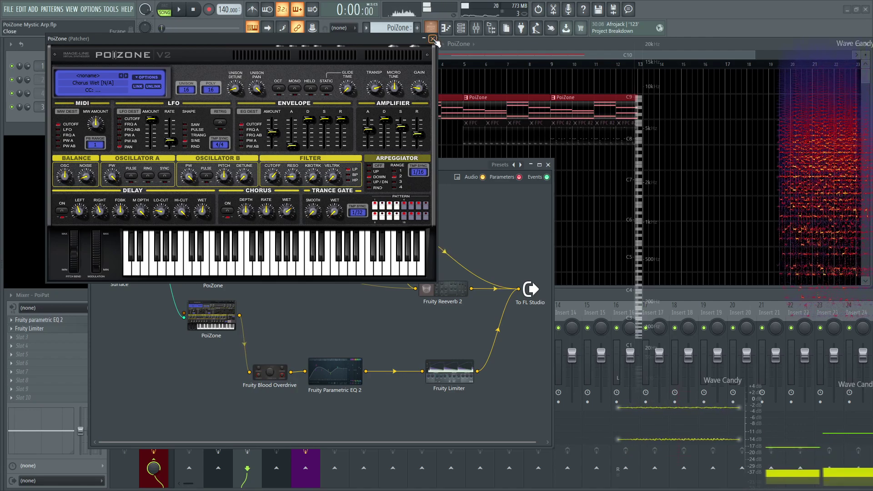
pyautogui.click(433, 40)
pyautogui.click(345, 219)
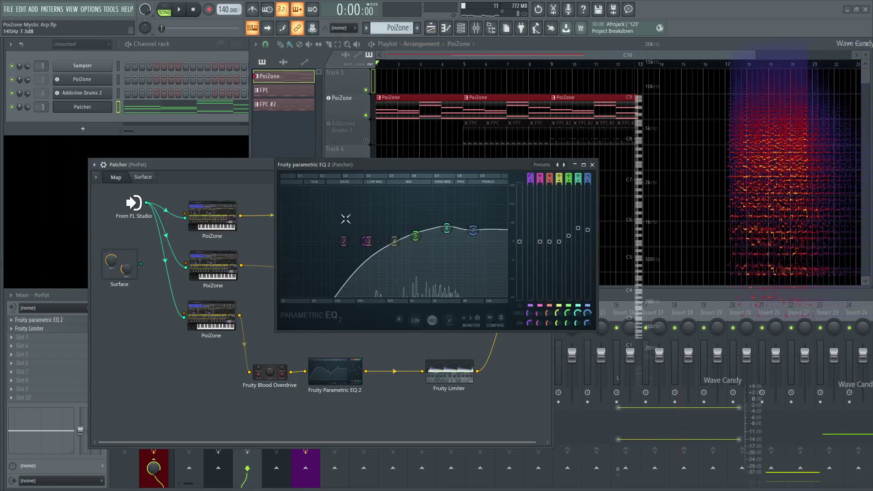
pyautogui.click(592, 165)
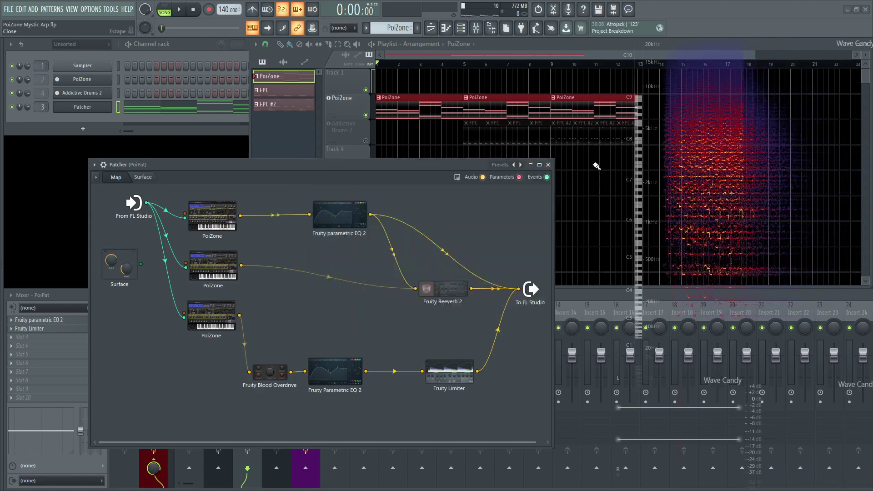
pyautogui.click(433, 284)
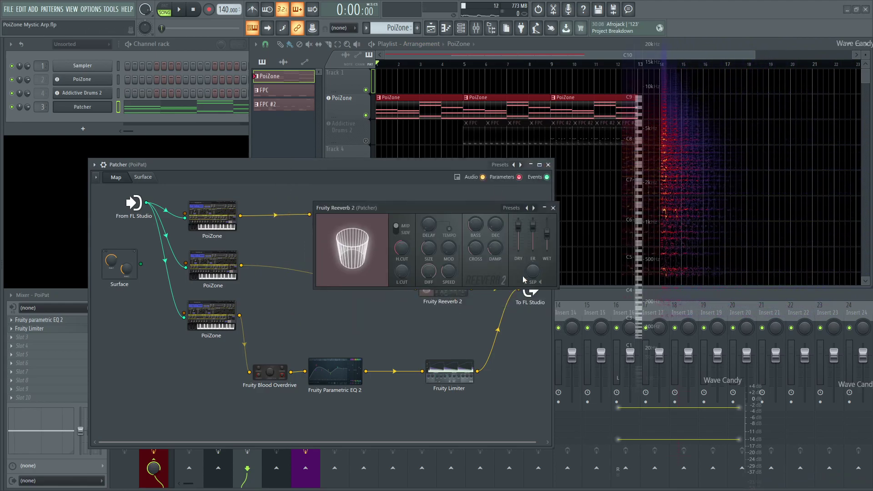
pyautogui.click(552, 208)
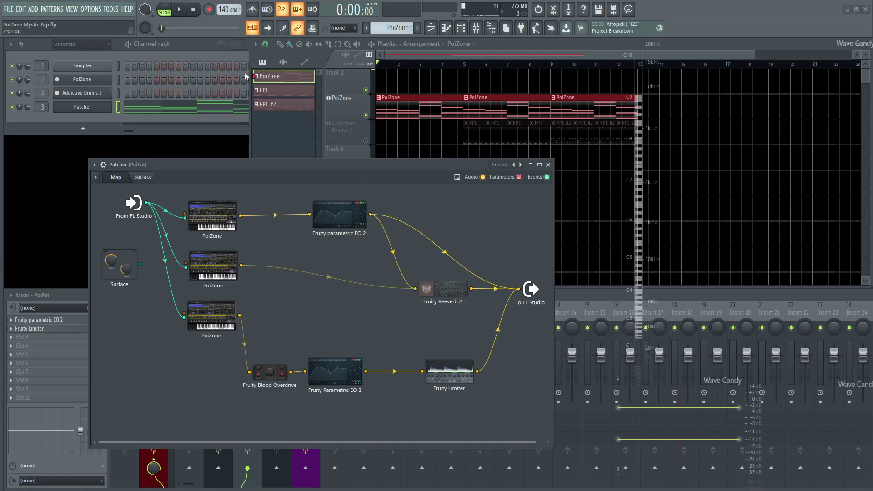
# Shift the Patcher window slightly and play the layered arpeggio twice
pyautogui.moveTo(270, 169); pyautogui.dragTo(287, 165)
pyautogui.press('space')
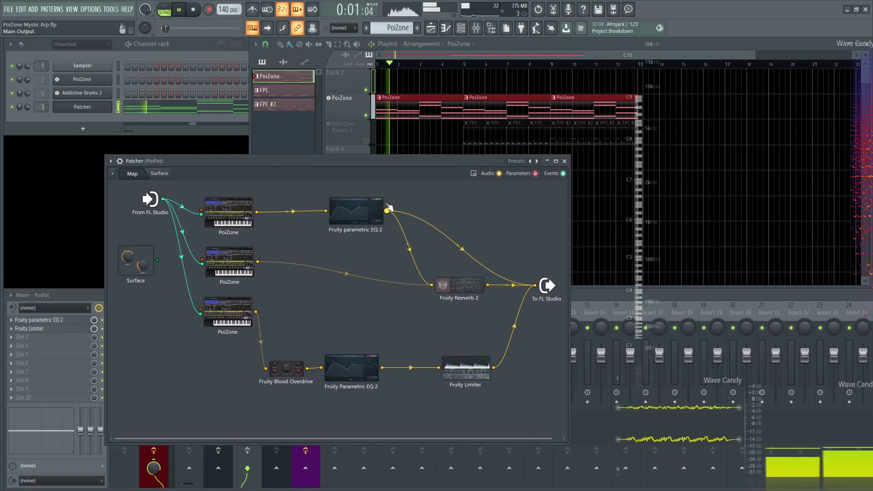
pyautogui.press('space')
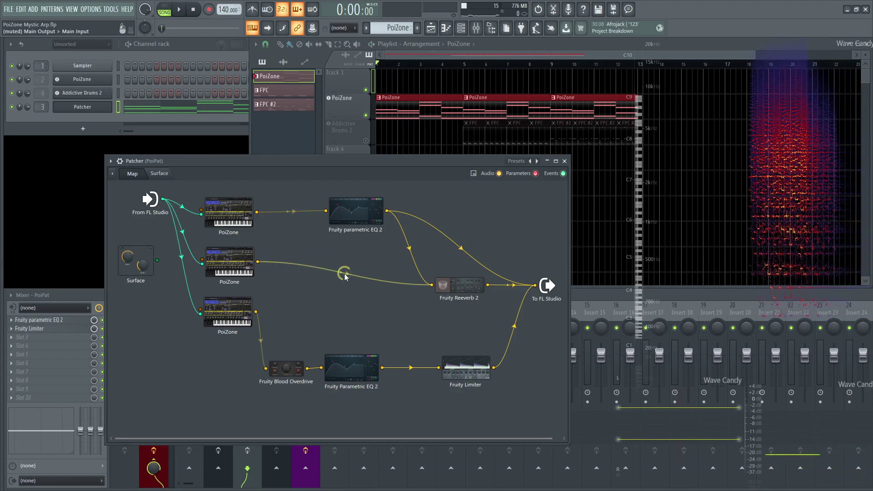
pyautogui.press('space')
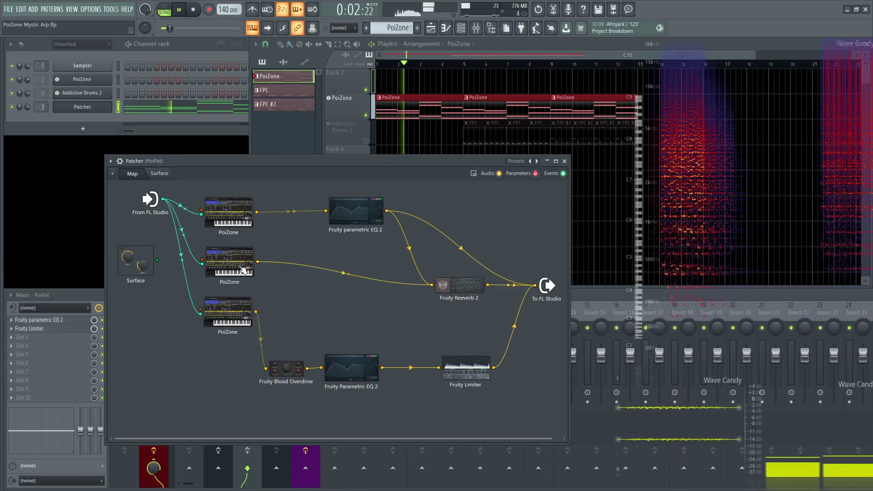
pyautogui.press('space')
pyautogui.doubleClick(242, 270)
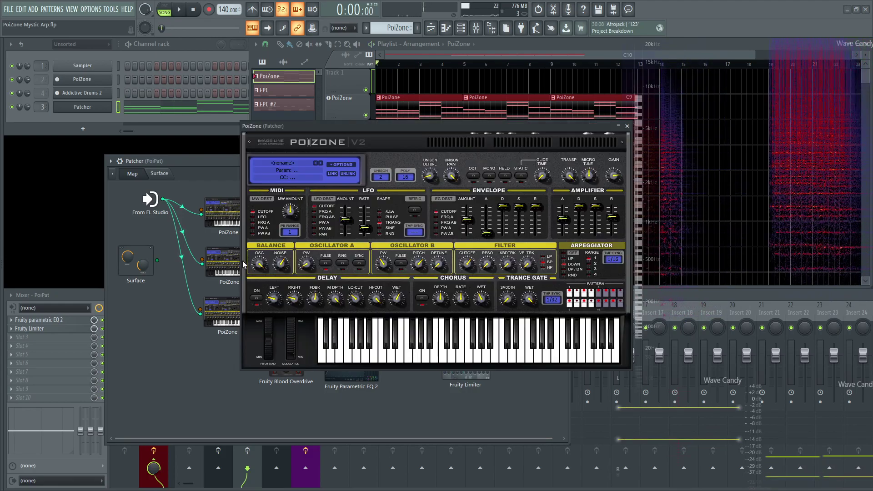
pyautogui.moveTo(491, 126); pyautogui.dragTo(401, 109)
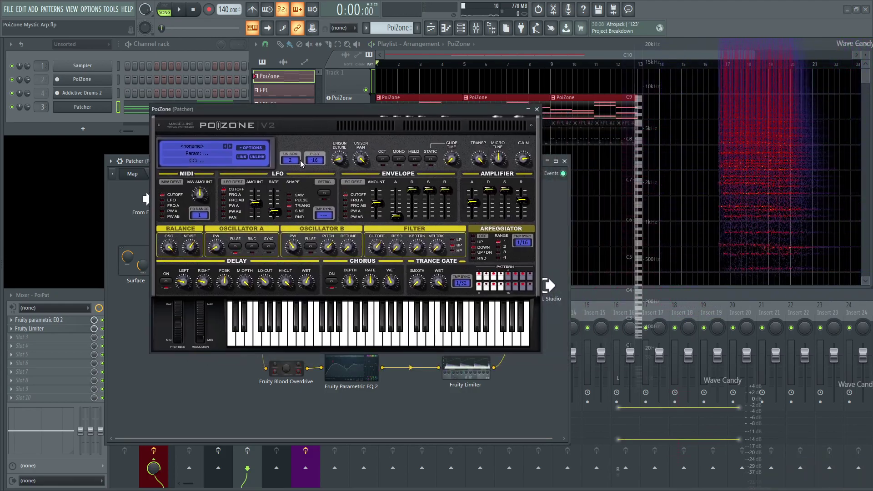
pyautogui.moveTo(339, 160)
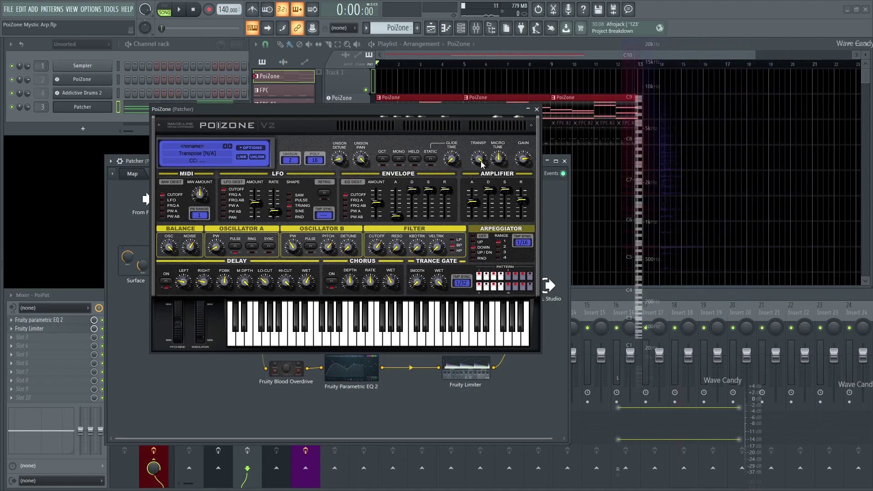
pyautogui.press('space')
pyautogui.press('space')
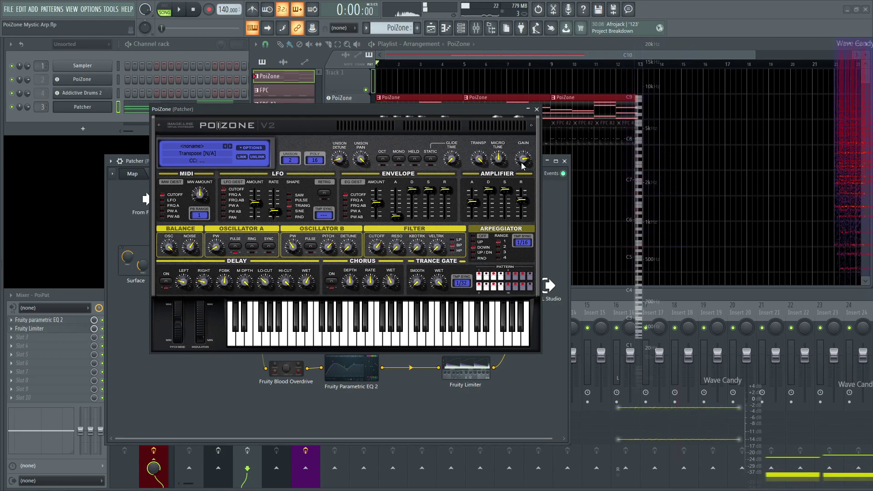
pyautogui.press('space')
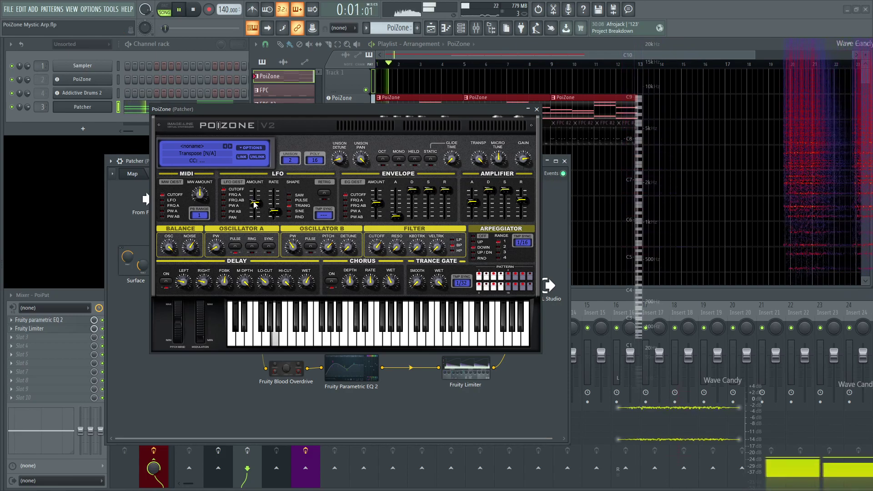
pyautogui.press('space')
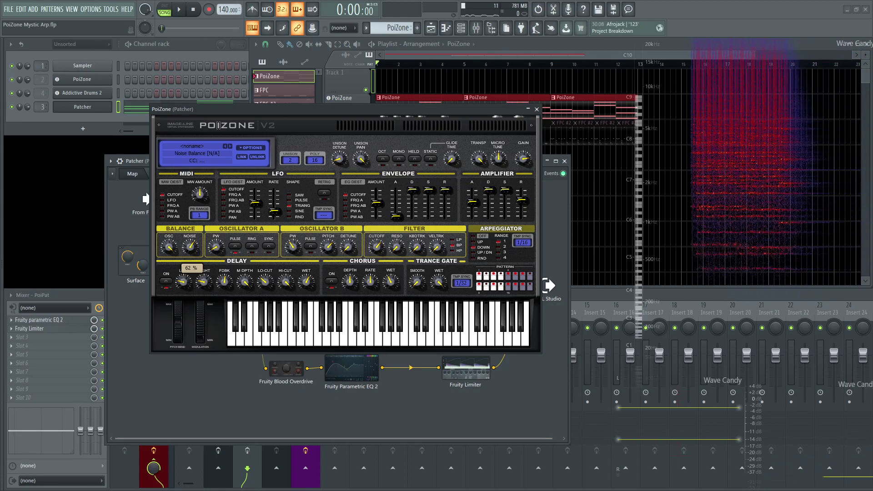
pyautogui.press('space')
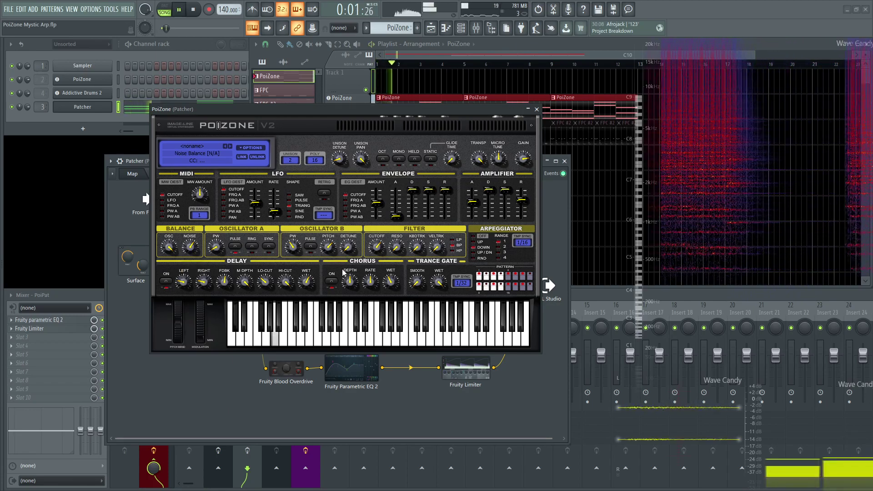
pyautogui.press('space')
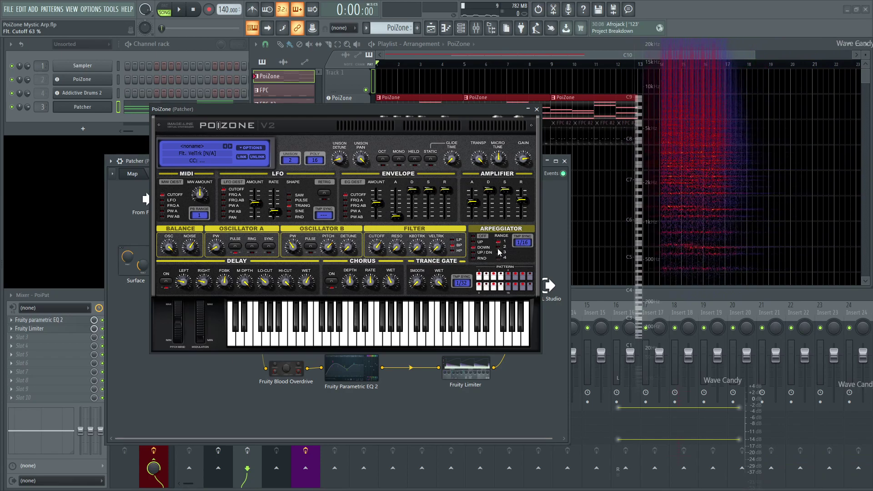
pyautogui.press('space')
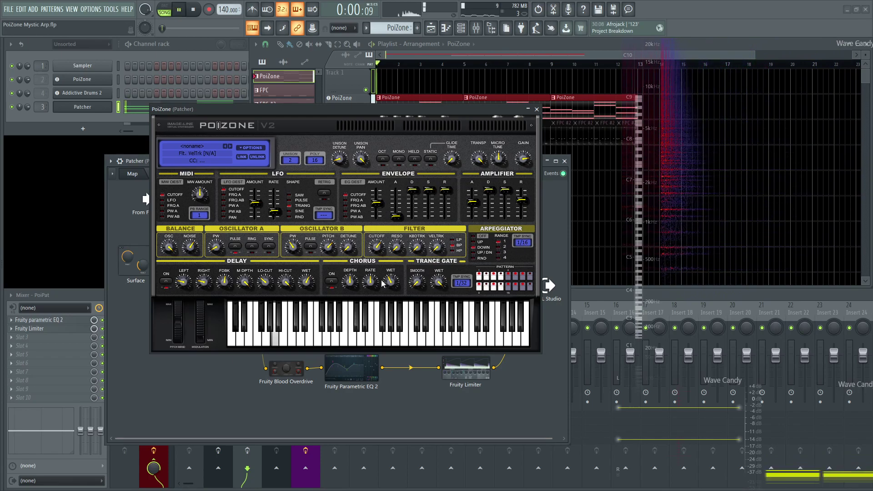
pyautogui.press('space')
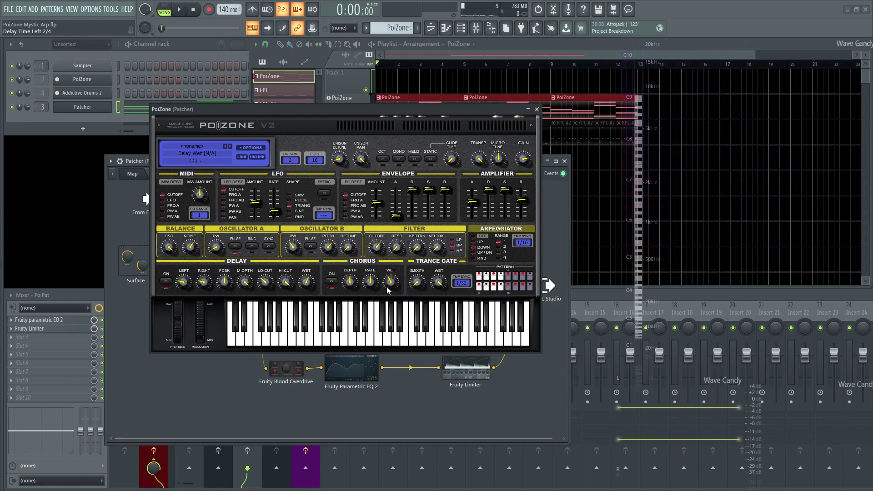
pyautogui.press('space')
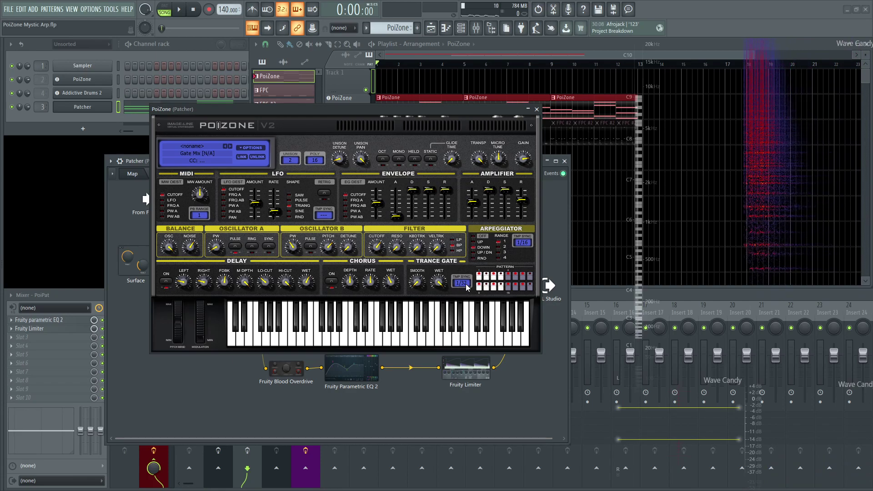
pyautogui.press('space')
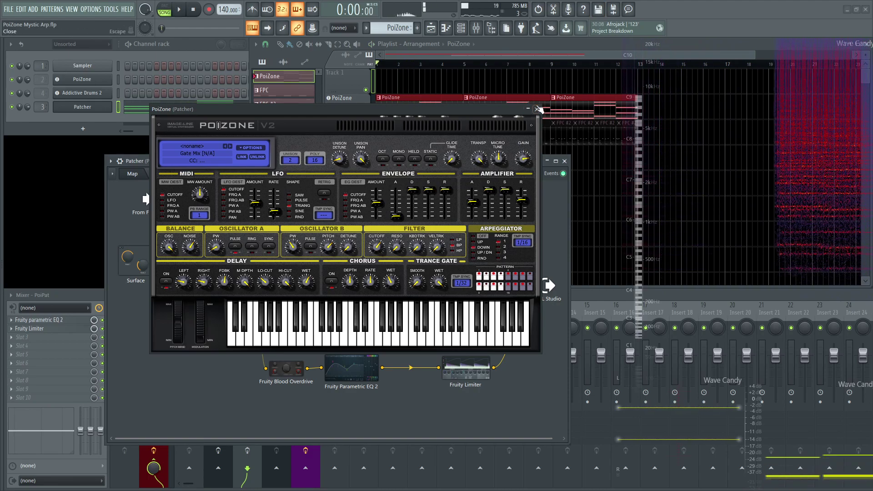
# Stop playback, close the PoiZone editor, and replay the layered arpeggio once
pyautogui.press('space')
pyautogui.press('Escape')
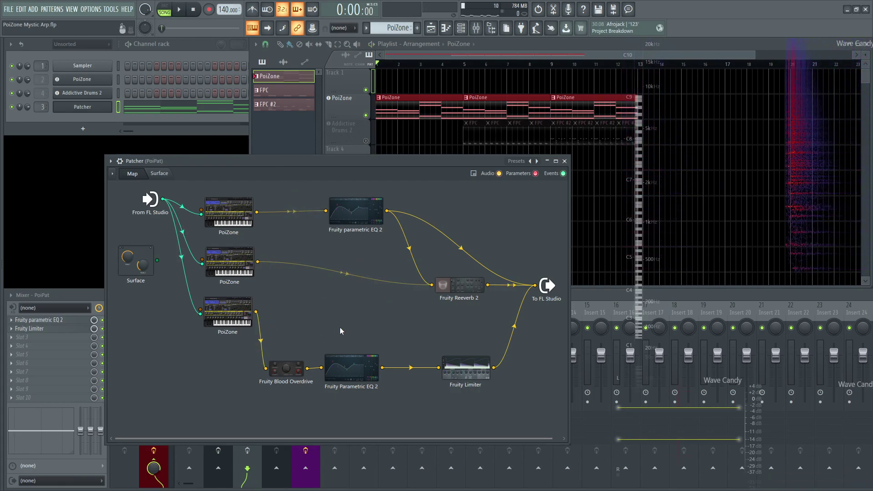
pyautogui.press('space')
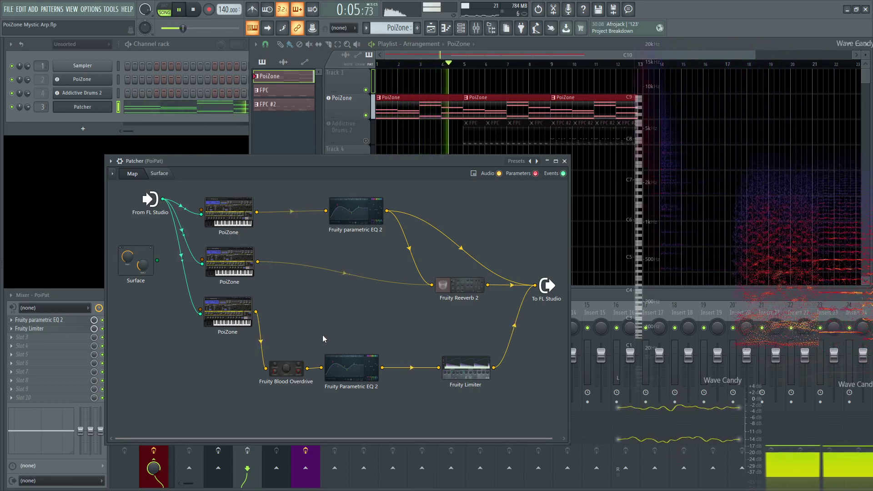
pyautogui.press('space')
# Open a PoiZone synth's editor and play the song to hear it
pyautogui.click(238, 318)
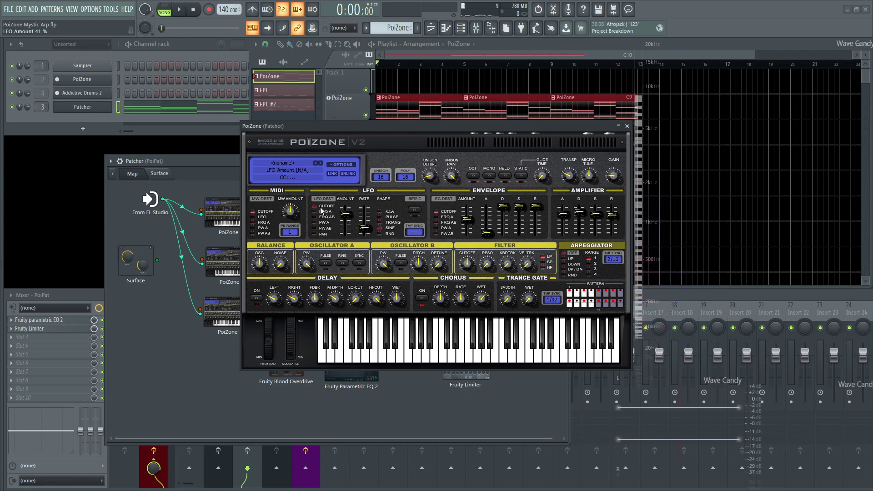
pyautogui.press('space')
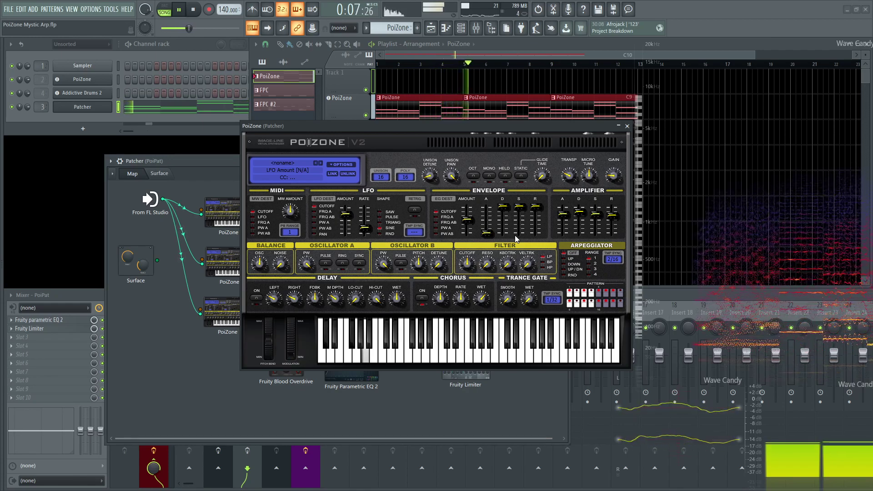
pyautogui.press('space')
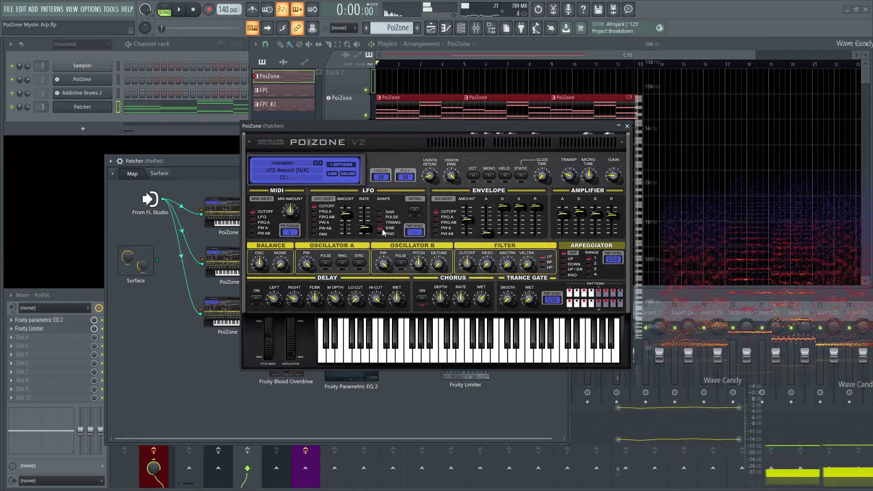
# Play the arpeggio once more, then close the PoiZone window to reveal the Patcher map
pyautogui.moveTo(364, 230)
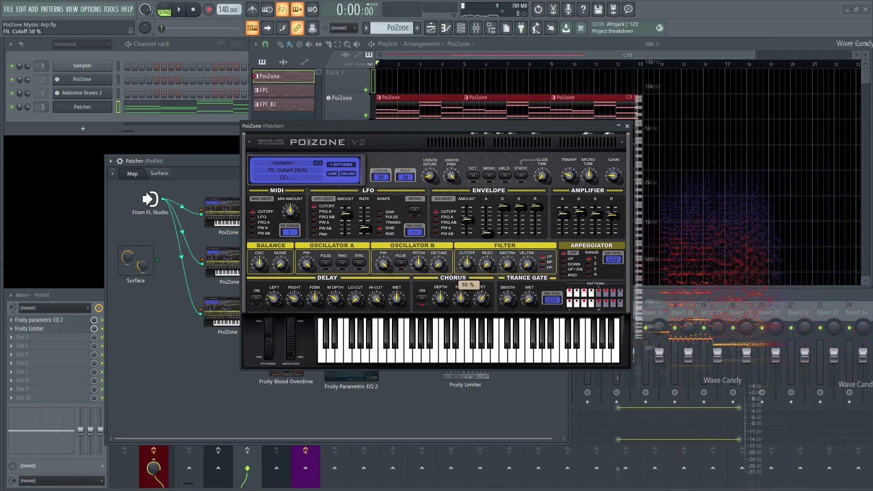
pyautogui.moveTo(466, 264)
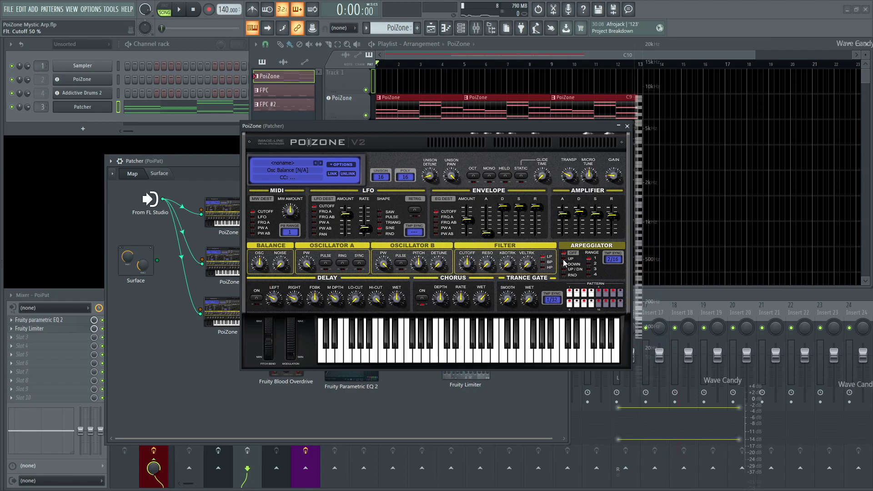
pyautogui.press('space')
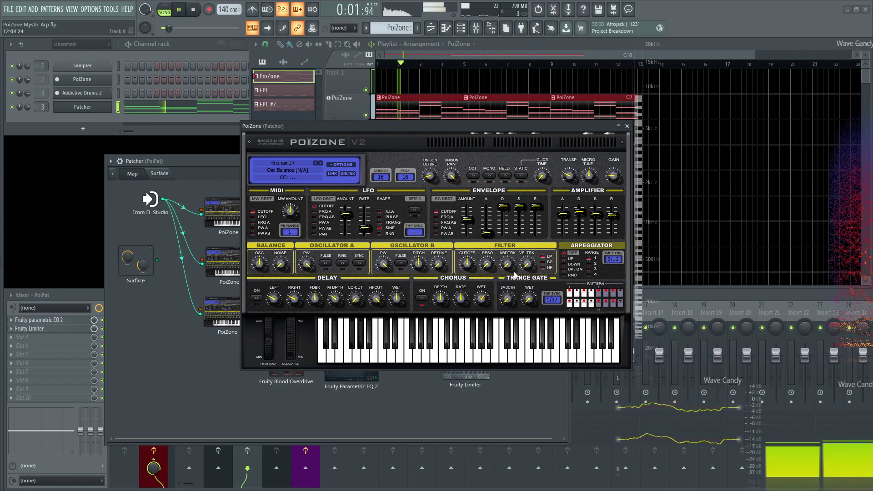
pyautogui.press('space')
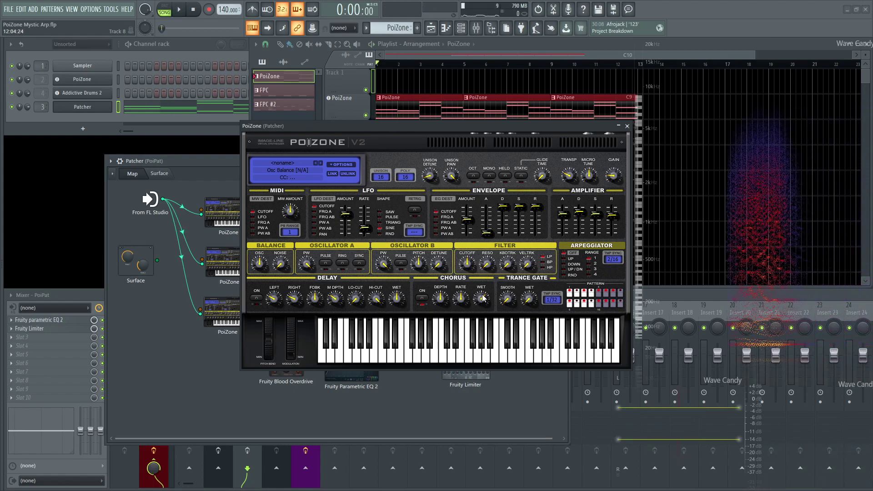
pyautogui.press('Escape')
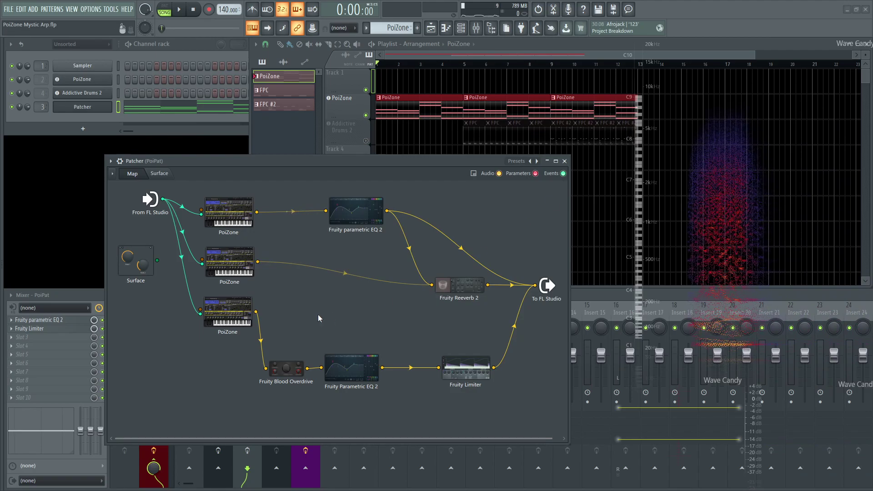
# View and close the Fruity Blood Overdrive and Fruity Parametric EQ 2 settings in the third chain
pyautogui.click(294, 371)
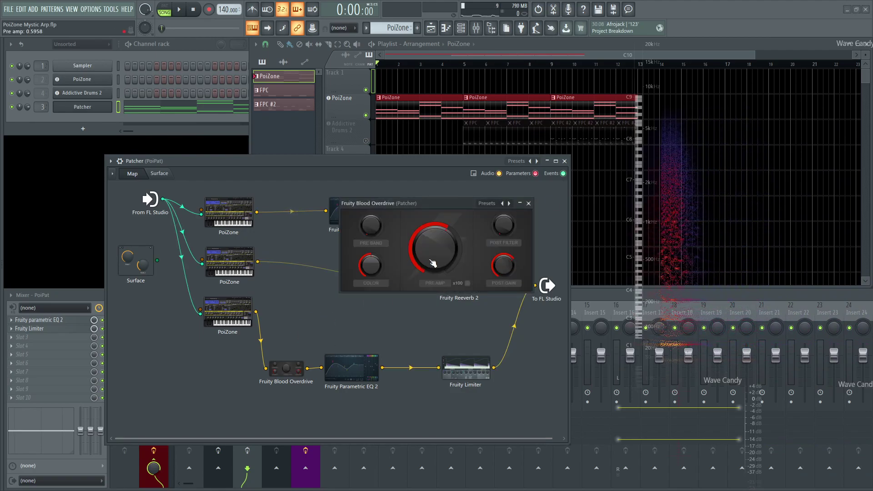
pyautogui.click(529, 203)
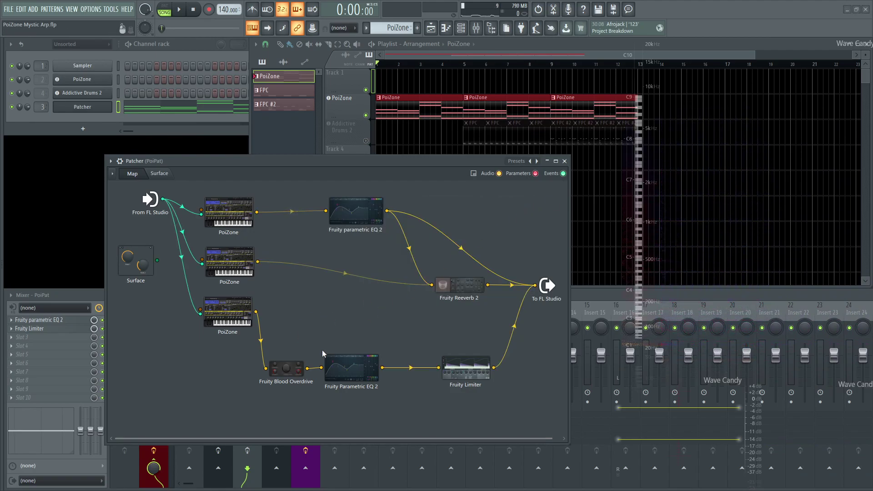
pyautogui.click(351, 369)
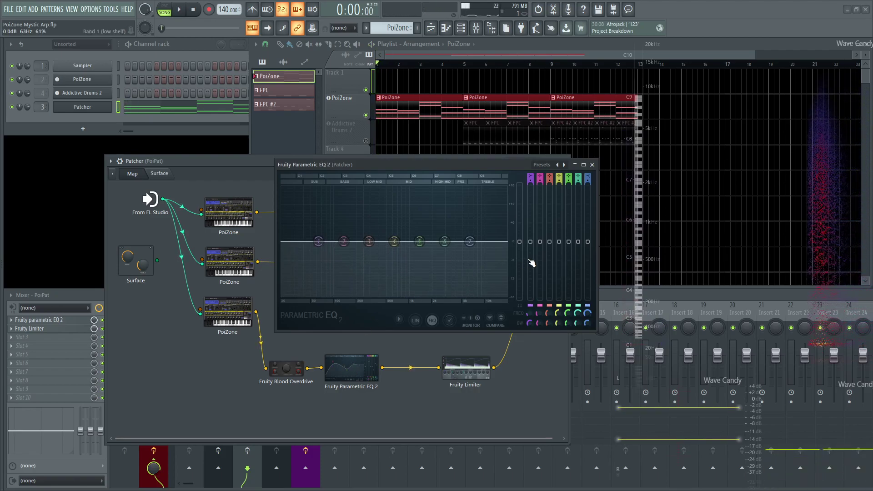
pyautogui.click(592, 165)
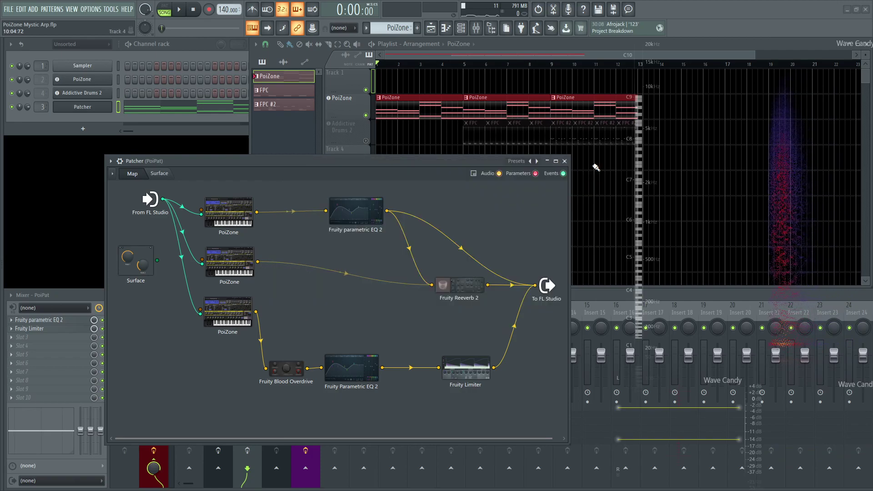
# Recheck the Parametric EQ 2, then bring up the Fruity Limiter settings
pyautogui.click(363, 372)
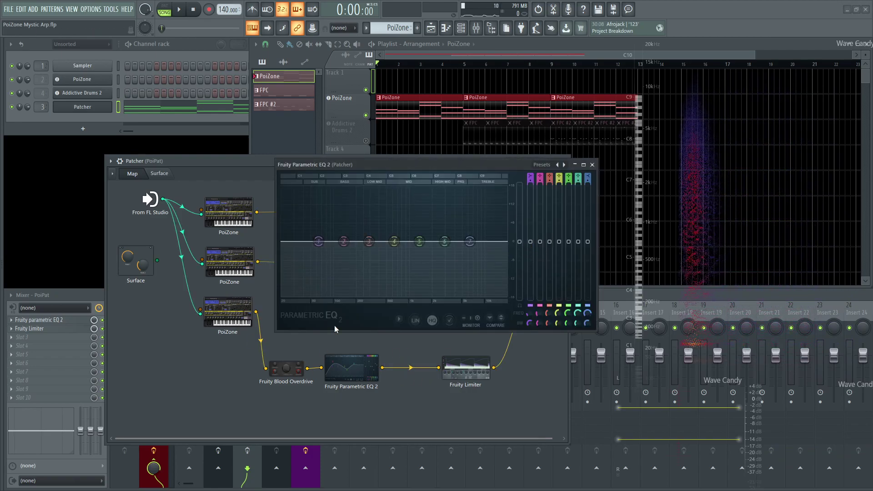
pyautogui.click(592, 164)
pyautogui.click(465, 366)
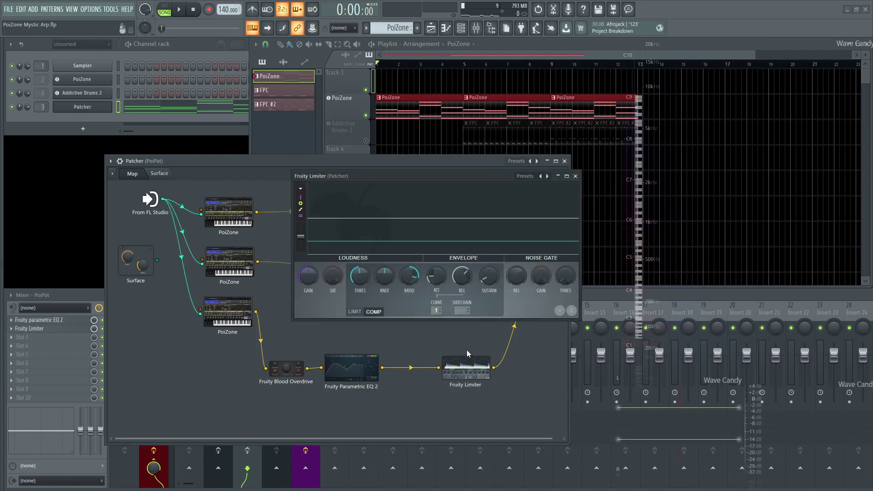
# Play and stop the arpeggio through the limiter, then close the Fruity Limiter window
pyautogui.press('space')
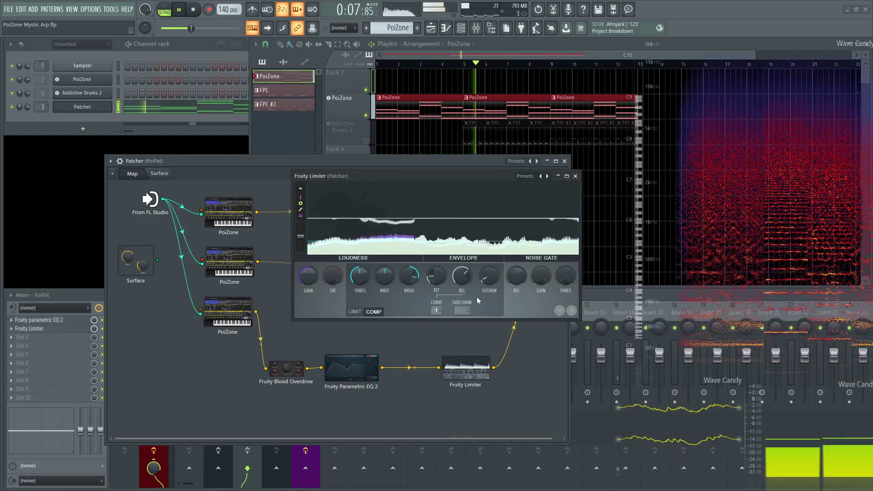
pyautogui.press('space')
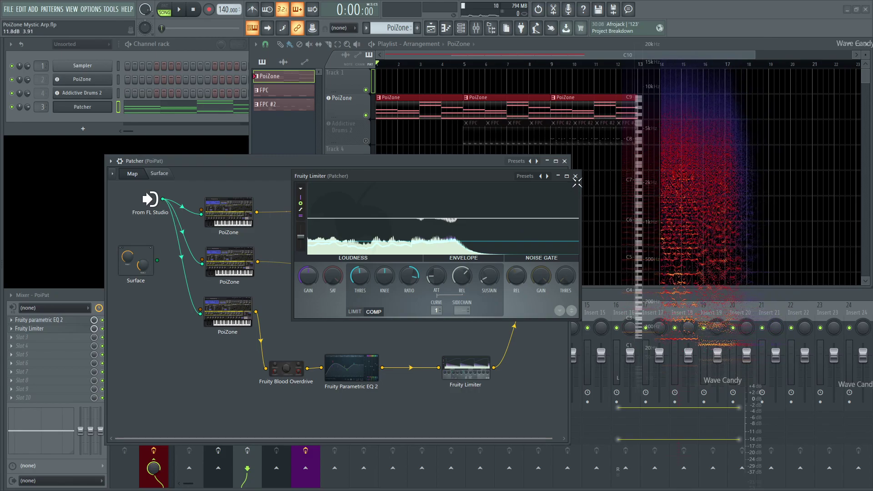
pyautogui.press('Escape')
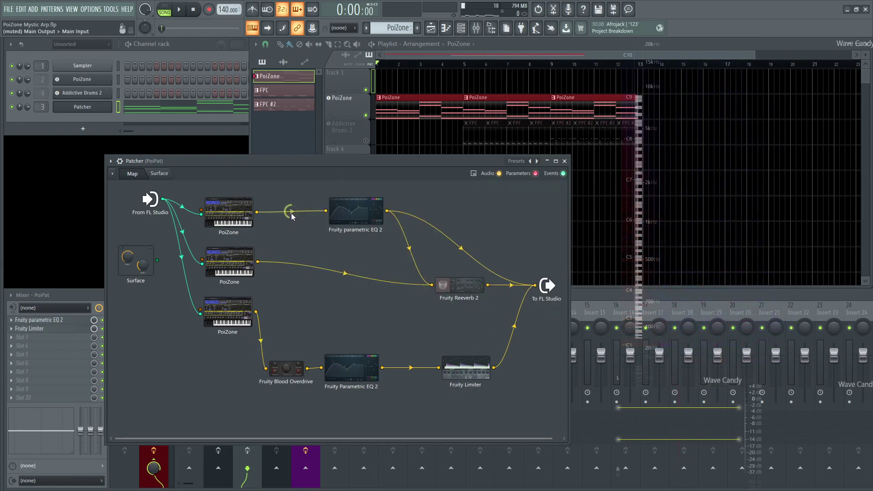
# Start playback and bring the Playlist tracks, then the Mixer, to the front
pyautogui.press('space')
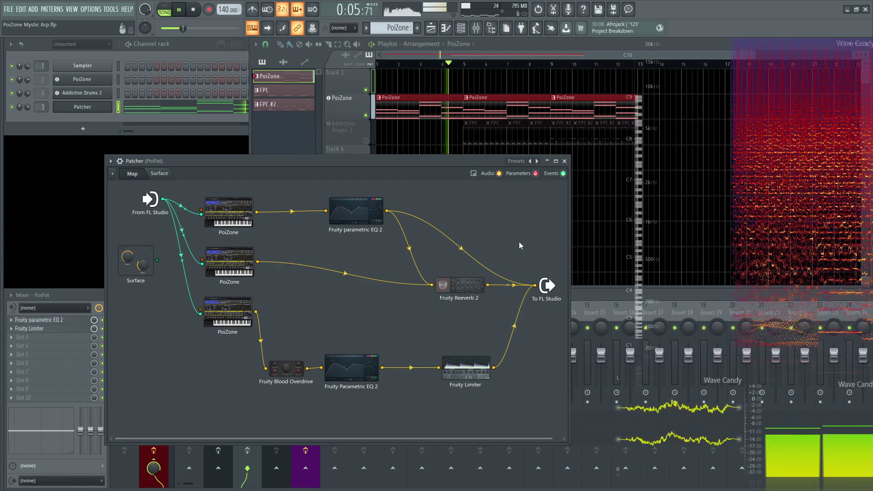
pyautogui.click(368, 156)
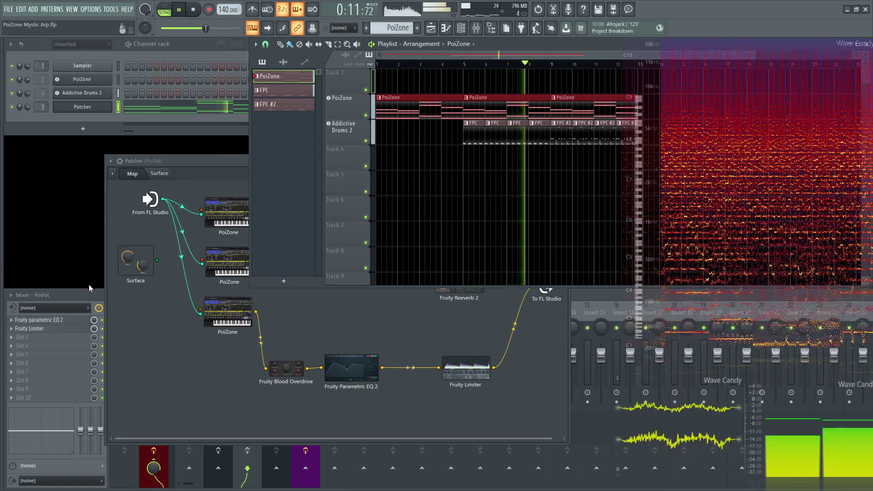
pyautogui.click(89, 288)
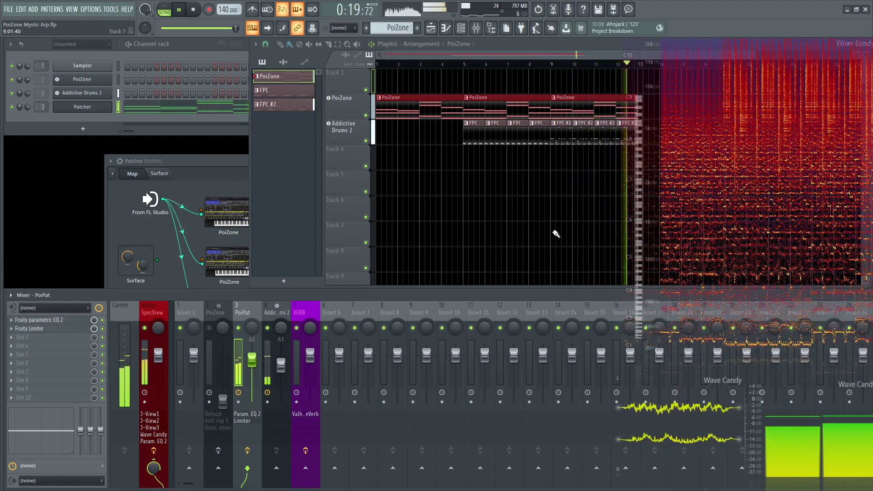
# Stop playback and lower PoiPat EQ band 6 to -2.9 dB at 3400 Hz, checking the limiter
pyautogui.press('space')
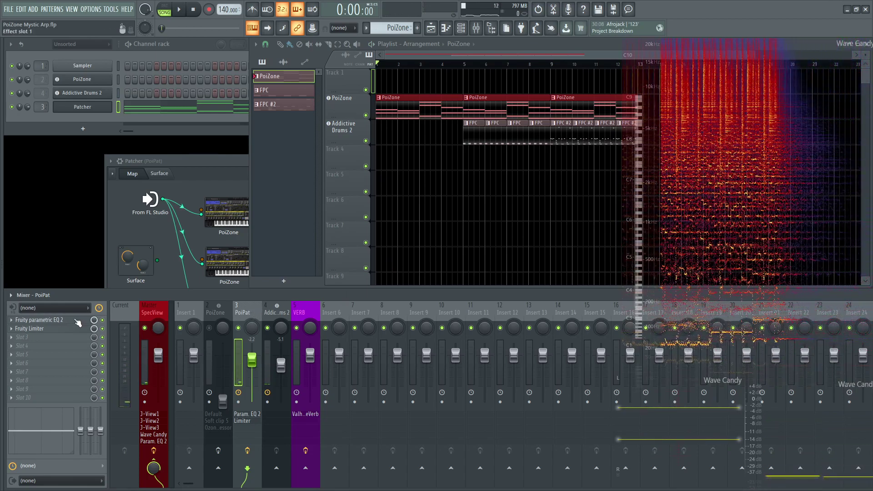
pyautogui.click(82, 319)
pyautogui.moveTo(241, 221); pyautogui.dragTo(244, 234)
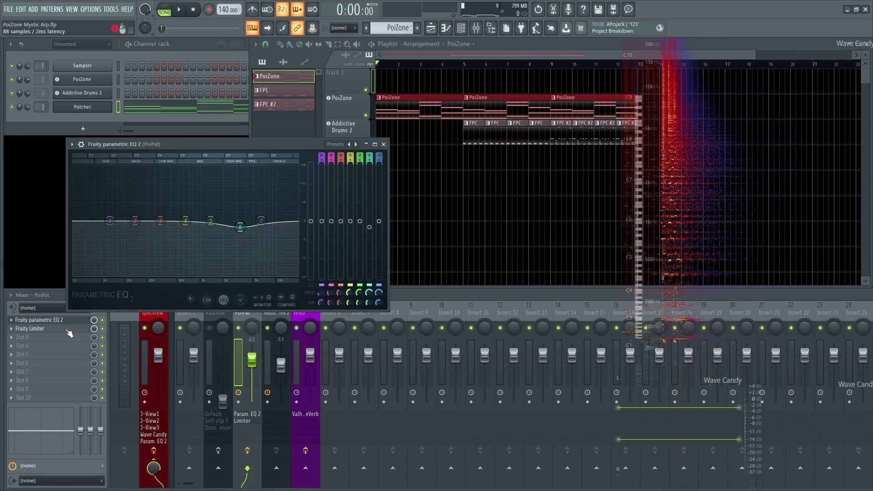
pyautogui.click(45, 328)
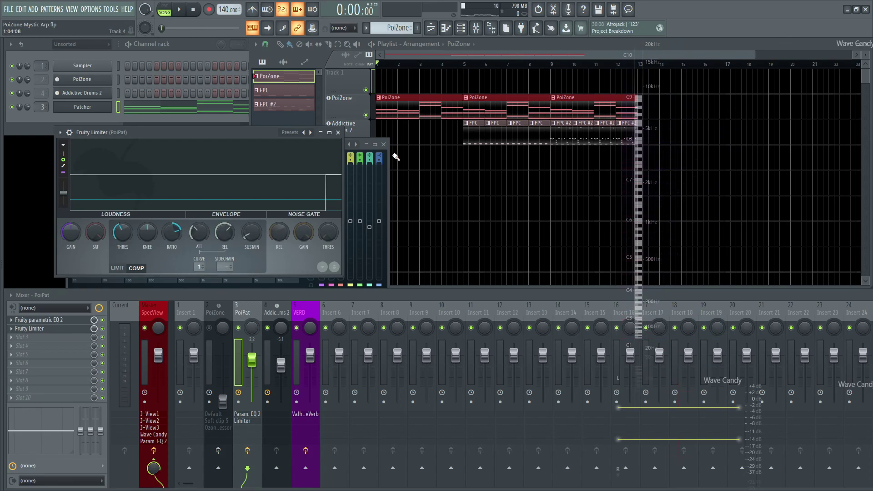
pyautogui.click(338, 133)
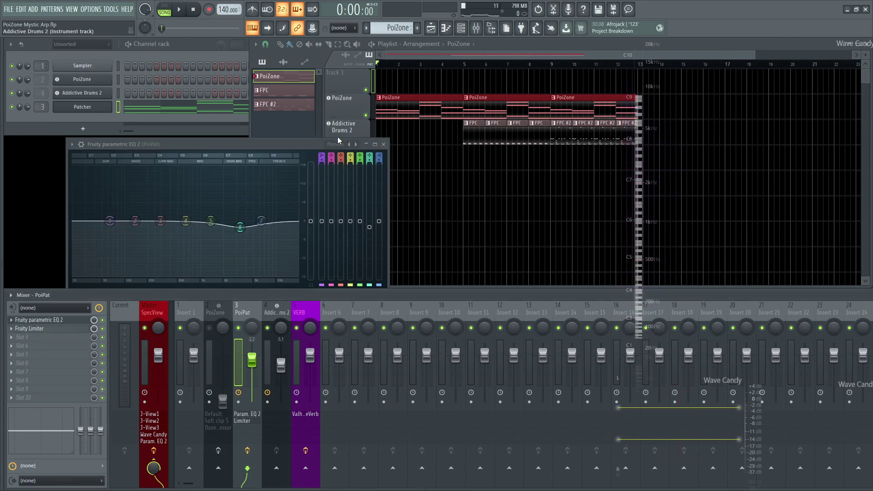
pyautogui.click(383, 144)
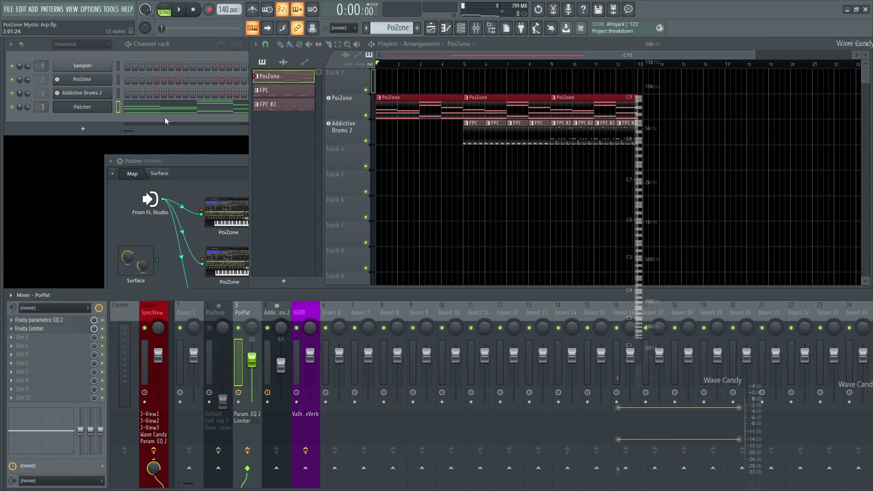
# Inspect the Patcher routing map and one PoiZone synth's settings, then close both windows
pyautogui.click(202, 160)
pyautogui.doubleClick(238, 216)
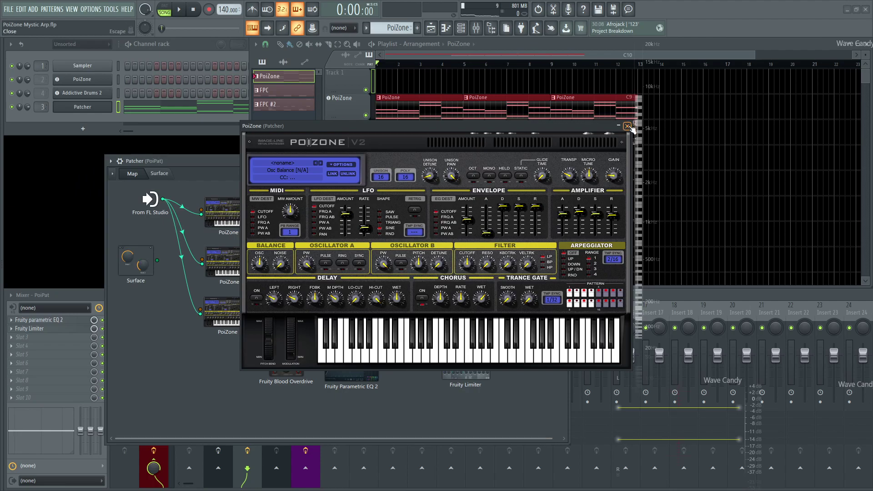
pyautogui.click(627, 126)
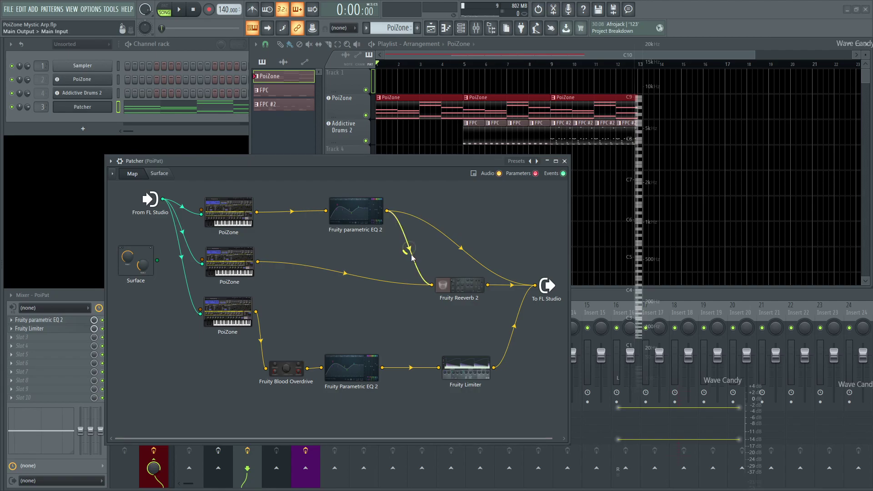
pyautogui.click(564, 161)
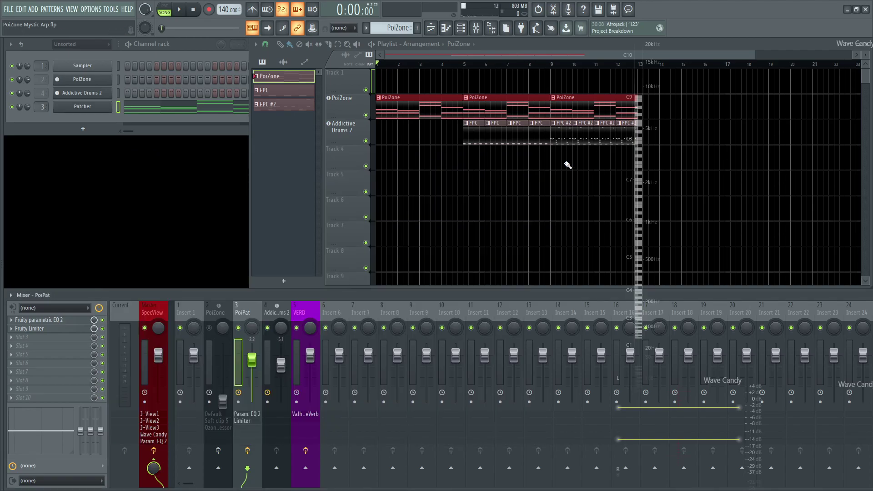